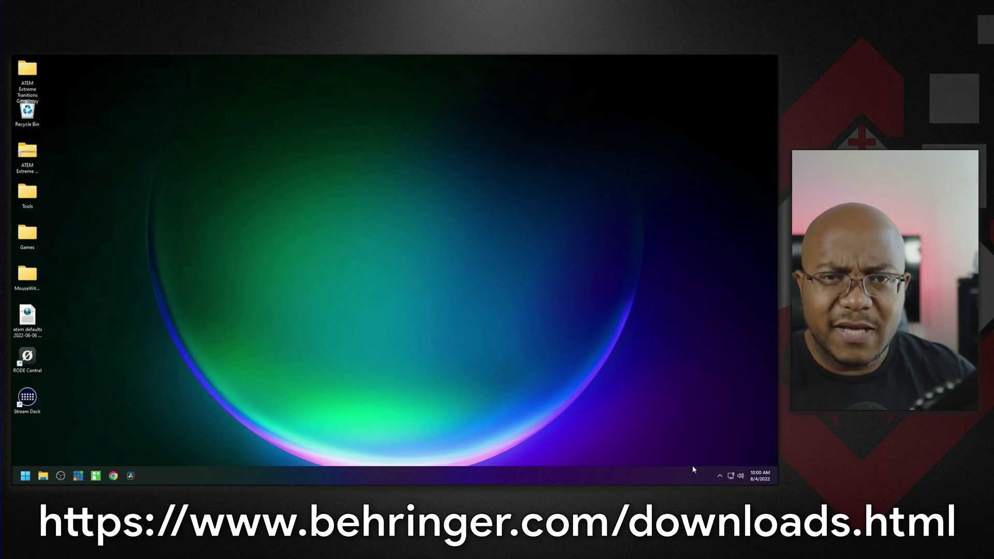
- Bring up the X-USB Control Panel from the system tray to confirm the 48000 Hz connection
{"action": "left_click", "coordinate": [720, 477]}
{"action": "left_click", "coordinate": [728, 438]}
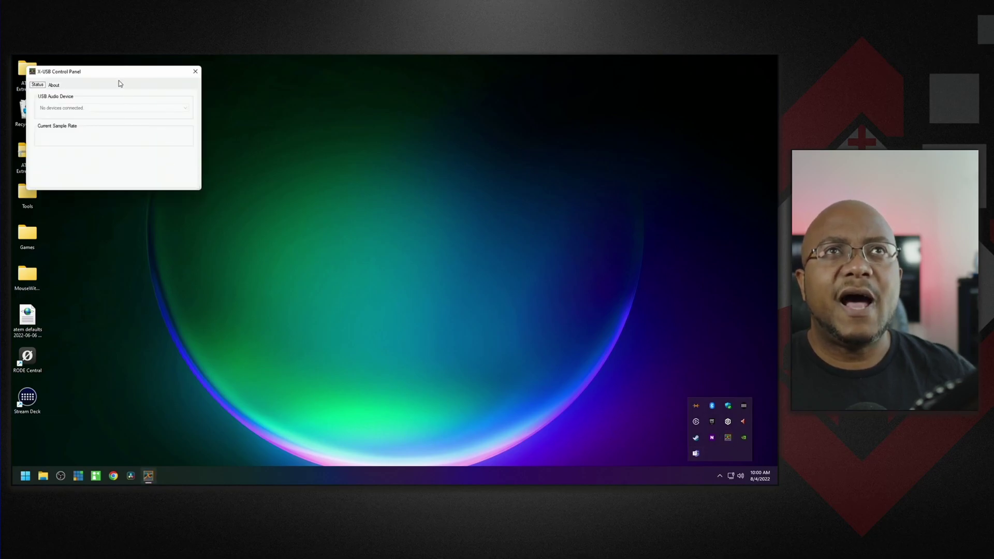
{"action": "left_click_drag", "start_coordinate": [116, 75], "coordinate": [183, 135]}
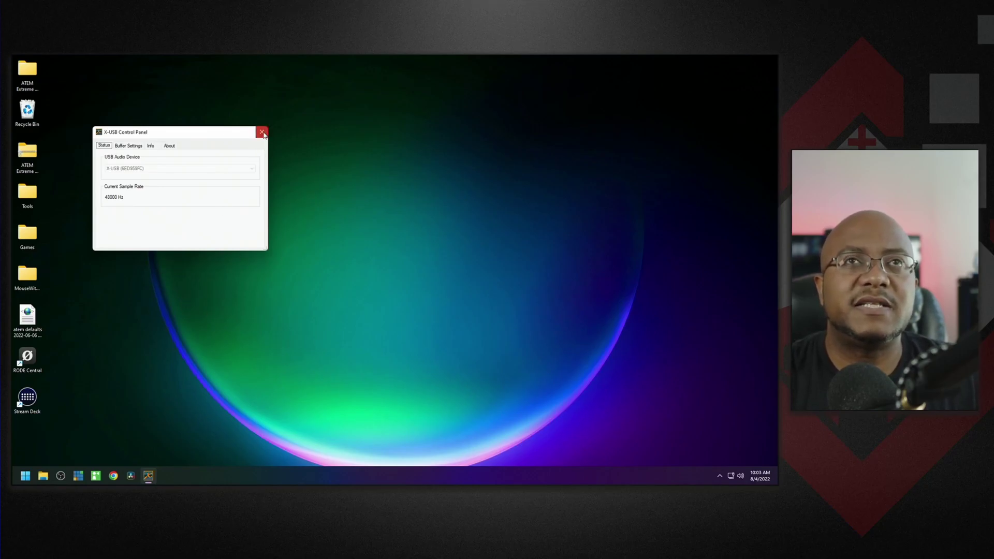
- Close the X-USB panel and switch Windows sound output to OUT 1-2 (BEHRINGER X-USB)
{"action": "left_click", "coordinate": [262, 132]}
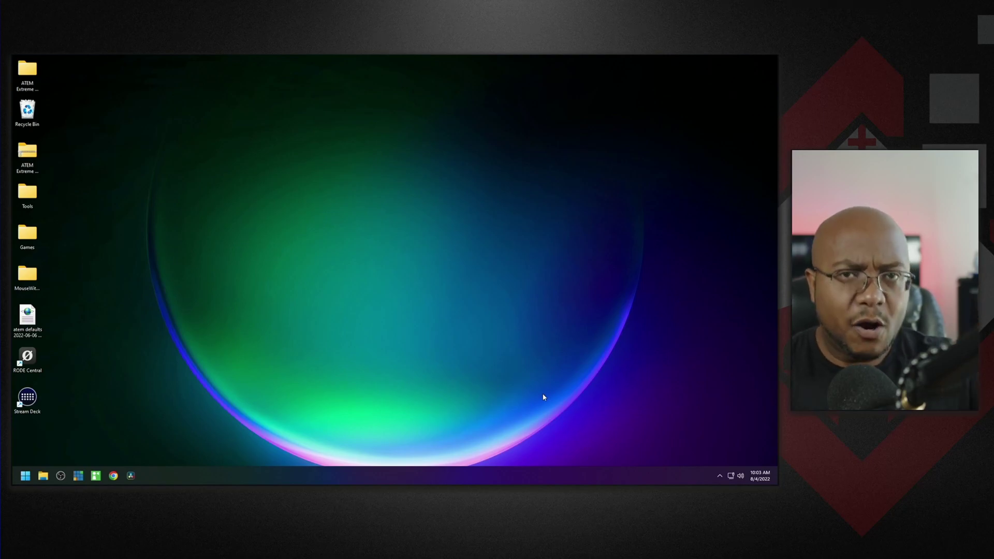
{"action": "left_click", "coordinate": [741, 477]}
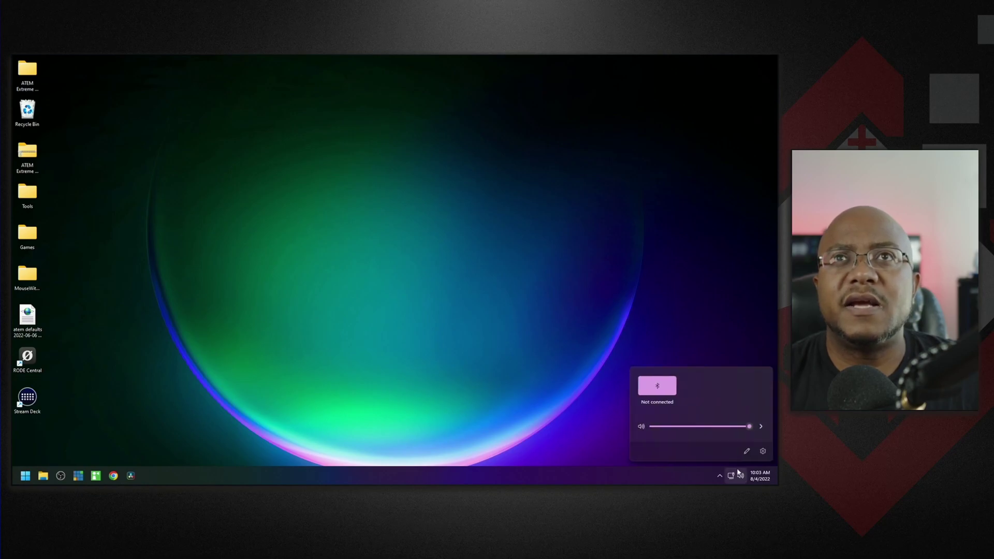
{"action": "left_click", "coordinate": [761, 429]}
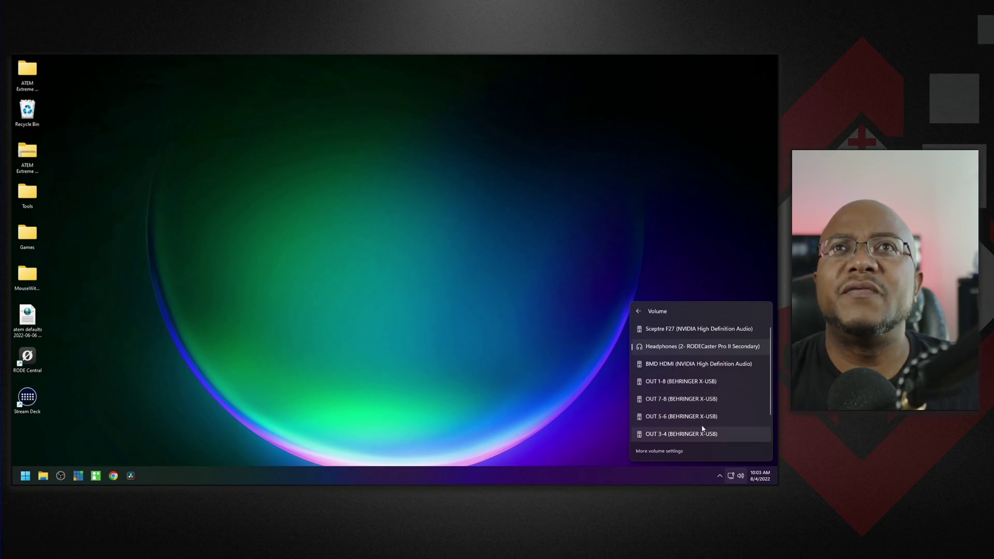
{"action": "scroll", "coordinate": [700, 414], "scroll_direction": "down", "scroll_amount": 1}
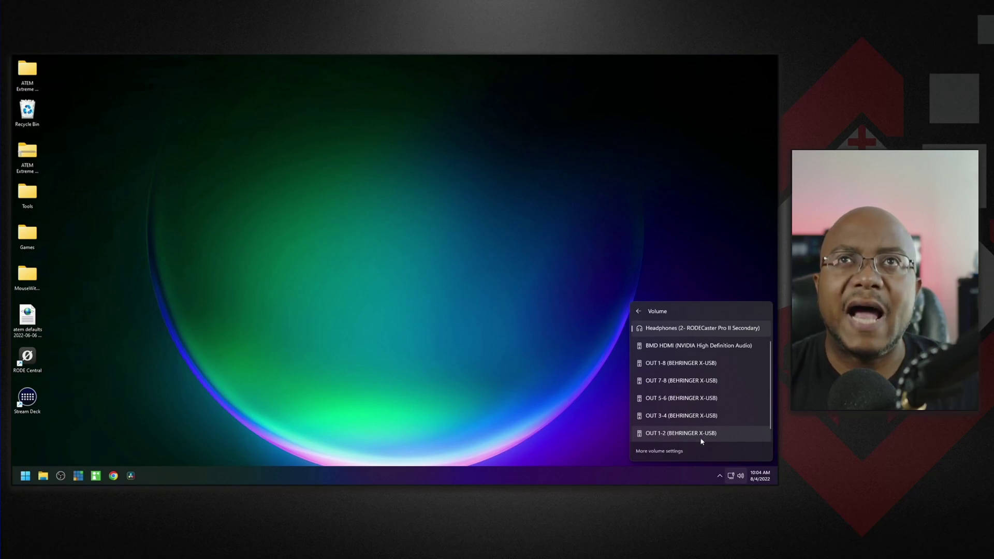
{"action": "left_click", "coordinate": [699, 434]}
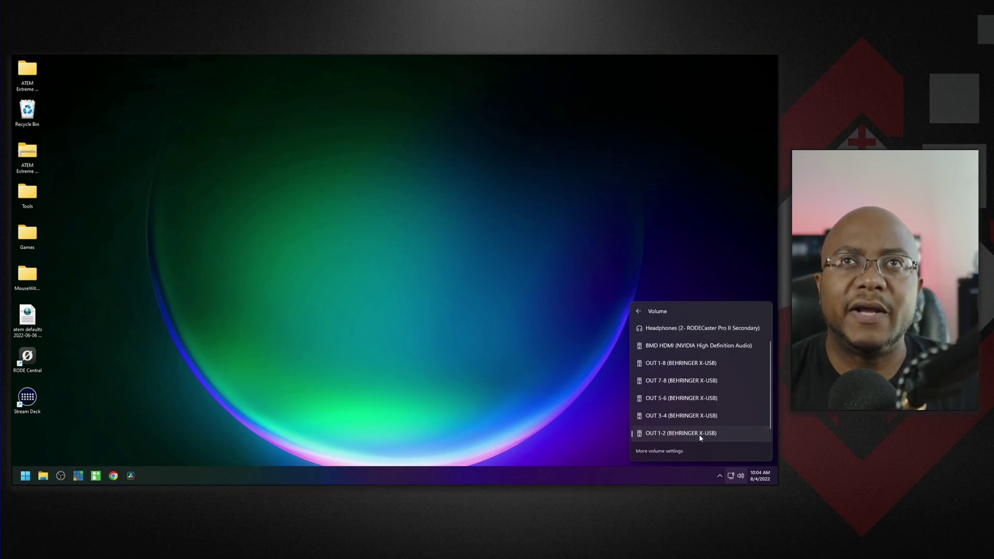
{"action": "left_click", "coordinate": [554, 414]}
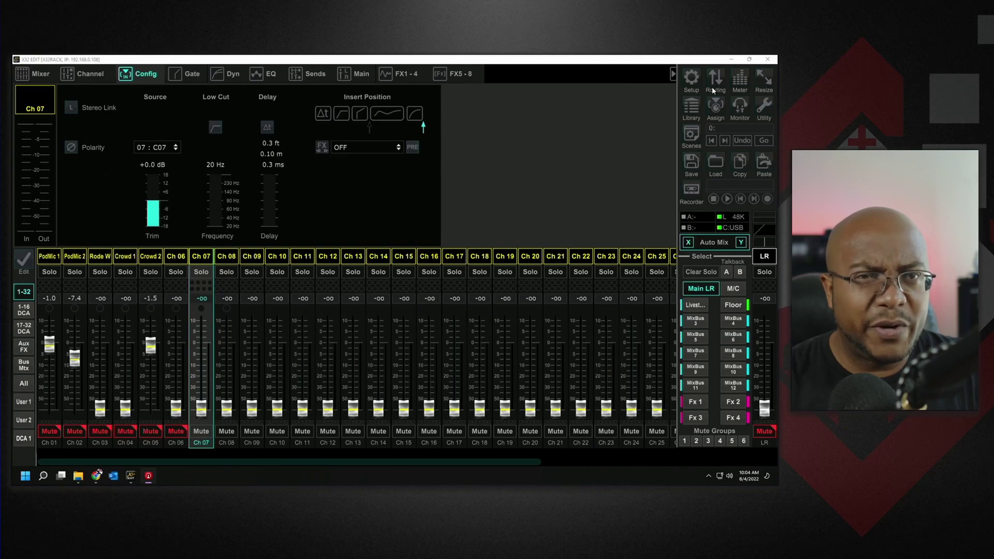
- Open X32-Edit's Routing settings and scroll the Inputs grid sideways
{"action": "left_click", "coordinate": [710, 93]}
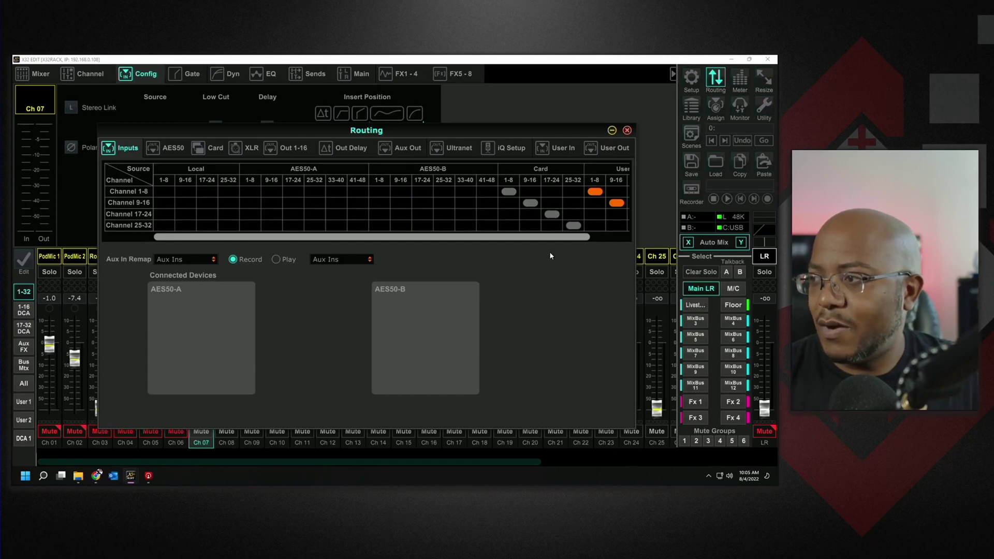
{"action": "scroll", "coordinate": [603, 201], "scroll_direction": "right", "scroll_amount": 3}
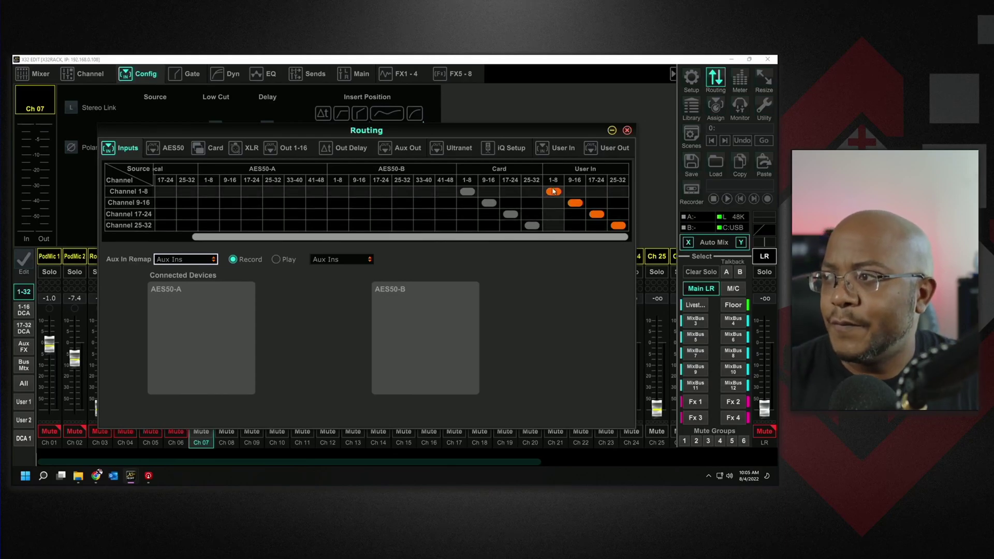
- On the User In page, patch Input 7 to Local In 7 and Input 8 to Local In 8
{"action": "left_click", "coordinate": [564, 150]}
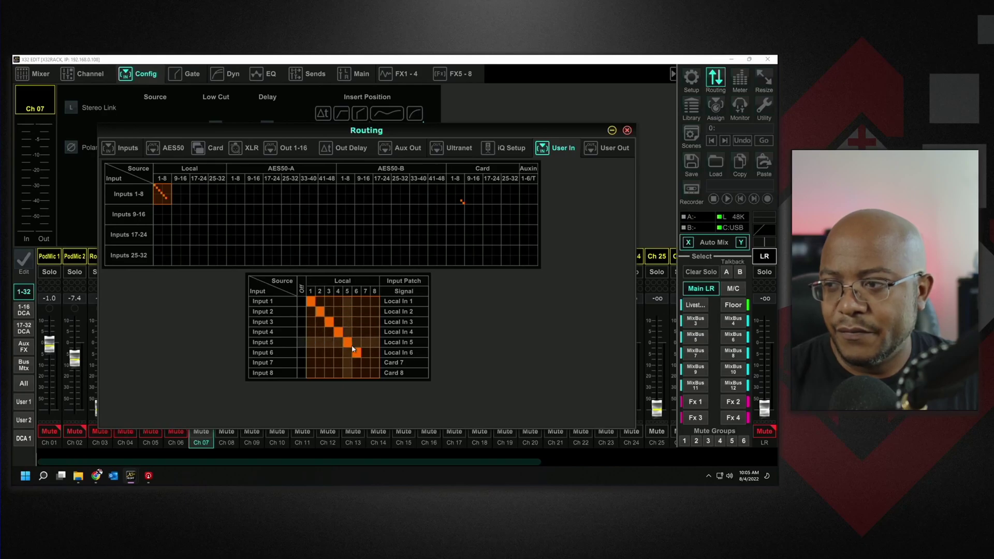
{"action": "left_click", "coordinate": [365, 363]}
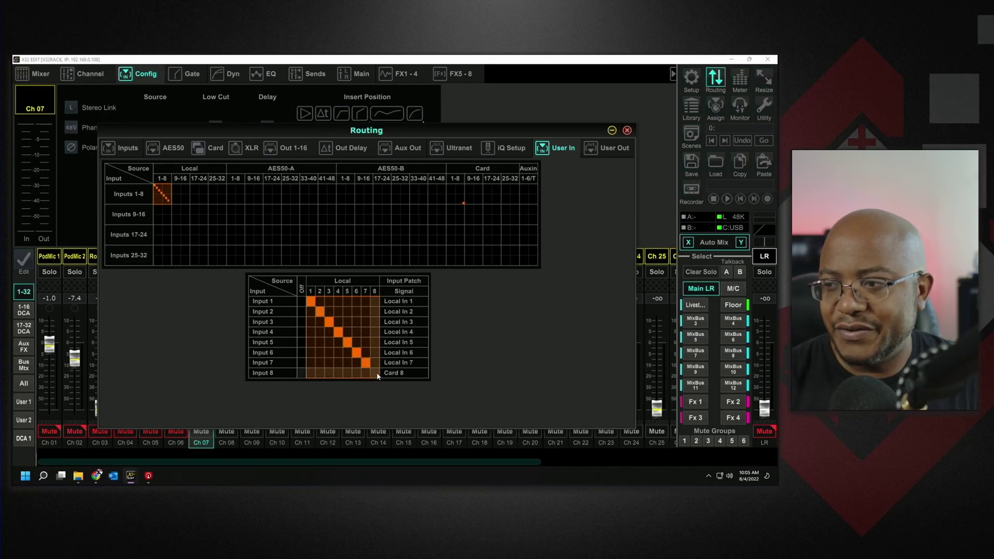
{"action": "left_click", "coordinate": [377, 375]}
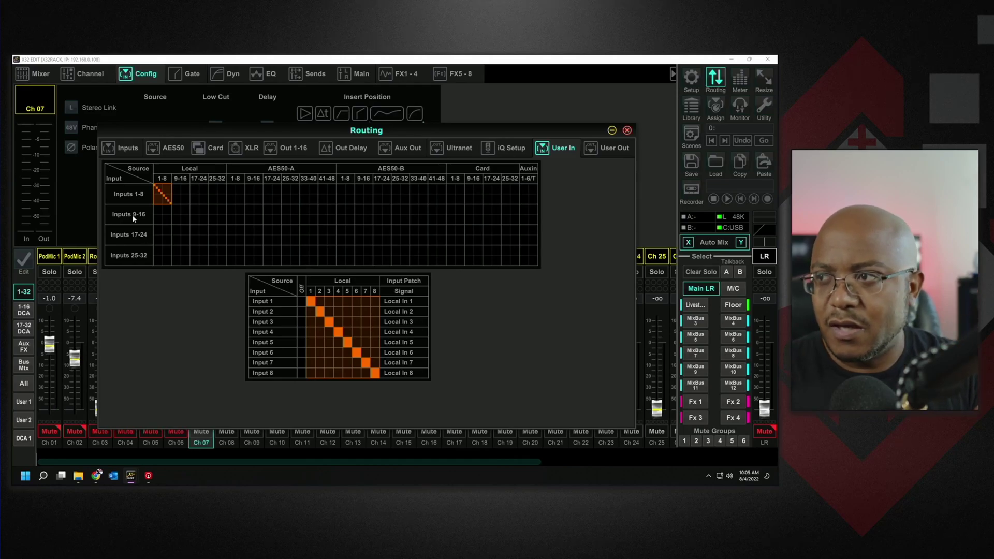
- Switch Inputs 9-16 to the Card 1-8 block, patching Input 9 to Card 1 and Input 10 to Card 2
{"action": "left_click", "coordinate": [455, 214]}
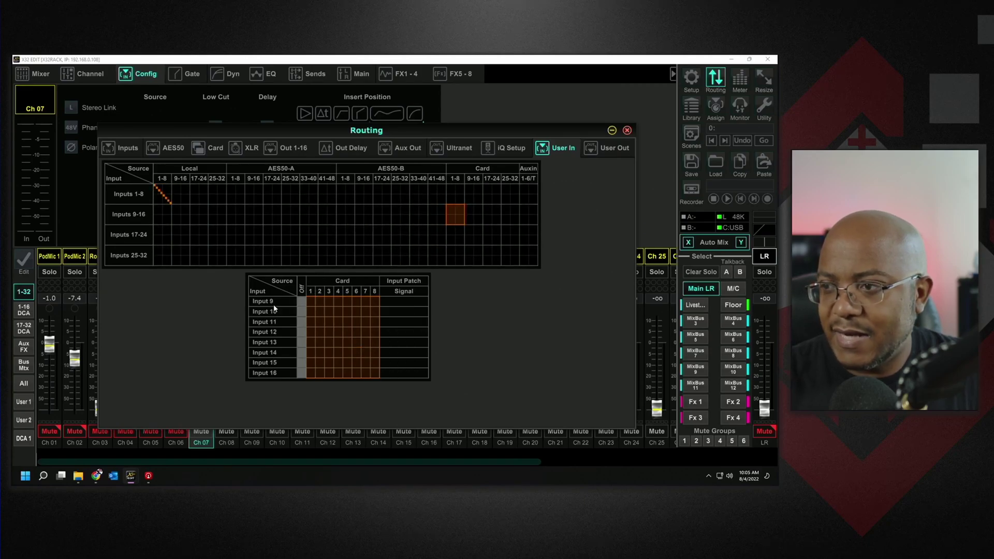
{"action": "left_click", "coordinate": [311, 301]}
{"action": "left_click", "coordinate": [320, 311]}
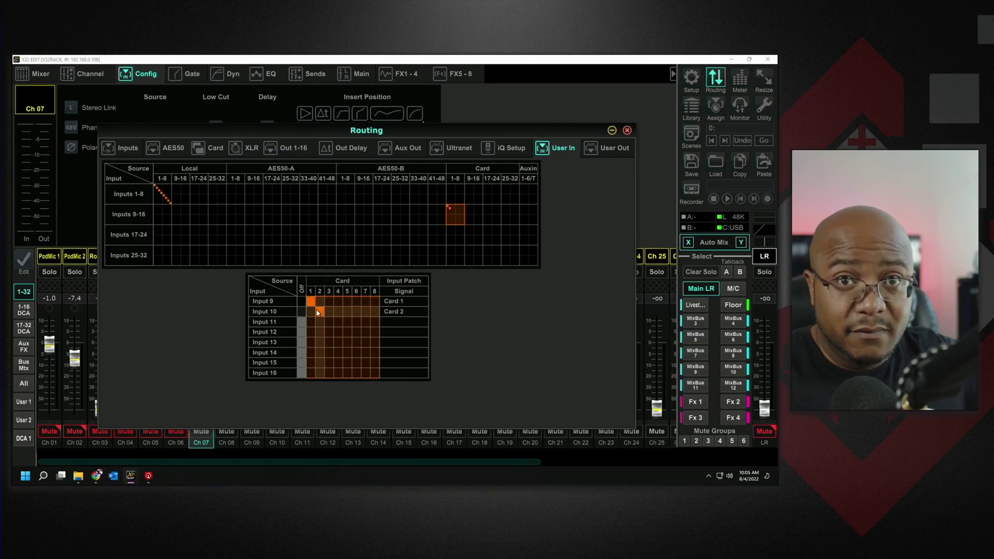
{"action": "left_click", "coordinate": [347, 301]}
{"action": "left_click", "coordinate": [357, 312]}
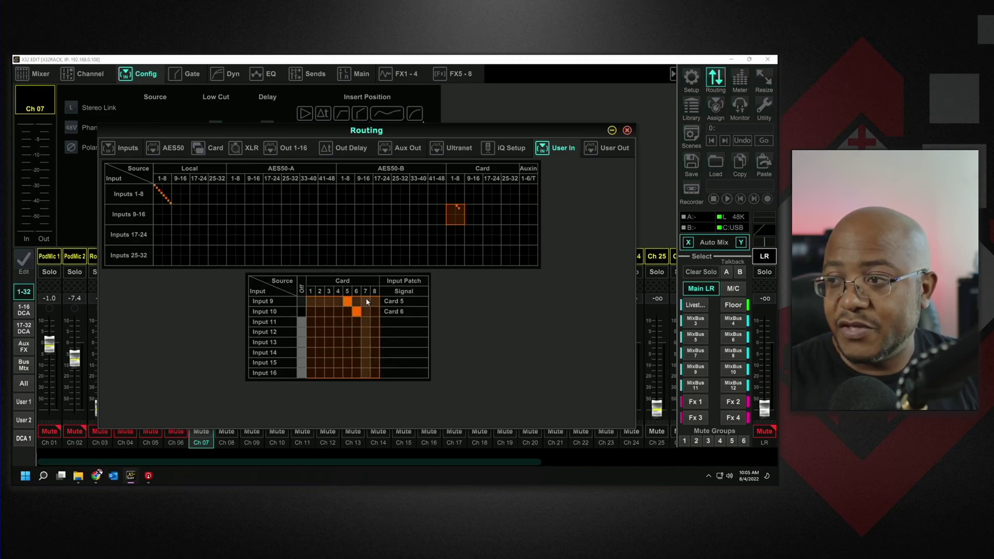
{"action": "left_click", "coordinate": [312, 302]}
{"action": "left_click", "coordinate": [320, 311]}
- Patch Inputs 11-16 to Card 3 through Card 8
{"action": "left_click", "coordinate": [329, 322]}
{"action": "left_click", "coordinate": [338, 331]}
{"action": "left_click", "coordinate": [347, 343]}
{"action": "left_click", "coordinate": [356, 353]}
{"action": "left_click", "coordinate": [366, 362]}
{"action": "left_click", "coordinate": [374, 373]}
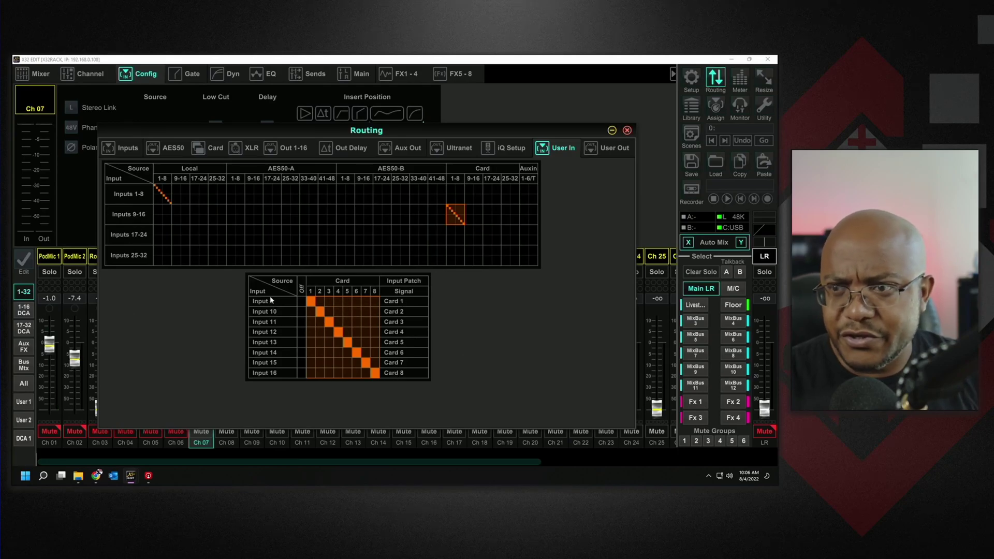
- Set Inputs 11-16 to Off so they stay unpatched
{"action": "left_click", "coordinate": [302, 322]}
{"action": "left_click", "coordinate": [301, 332]}
{"action": "left_click", "coordinate": [301, 342]}
{"action": "left_click", "coordinate": [301, 352]}
{"action": "left_click", "coordinate": [301, 363]}
{"action": "left_click", "coordinate": [302, 372]}
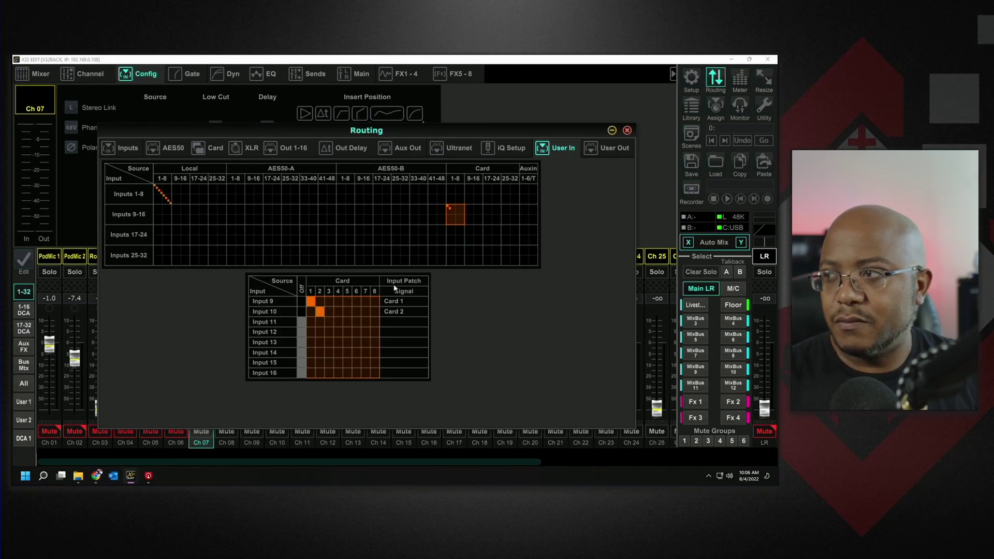
- Close Routing and check the configuration pages of channels 09 and 10
{"action": "left_click", "coordinate": [627, 130]}
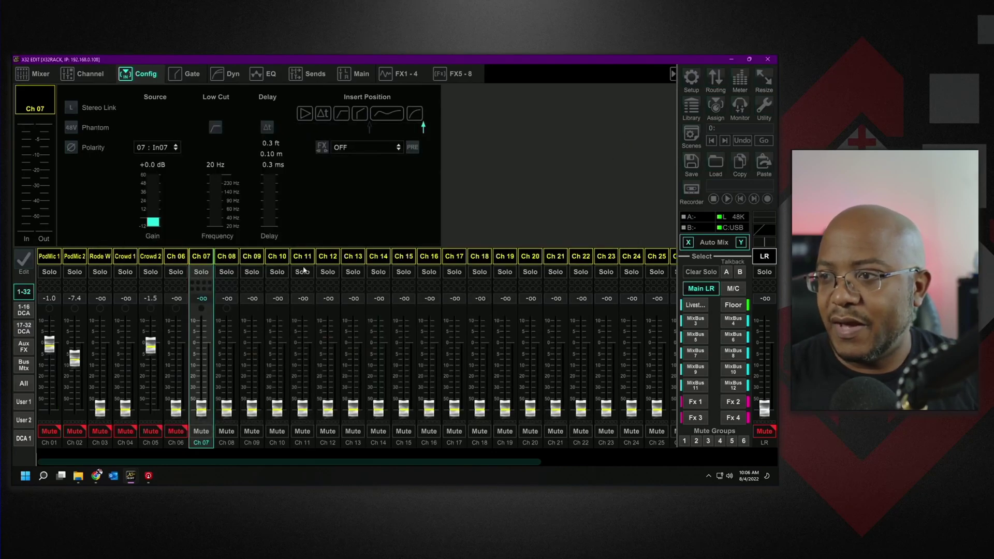
{"action": "left_click", "coordinate": [255, 259]}
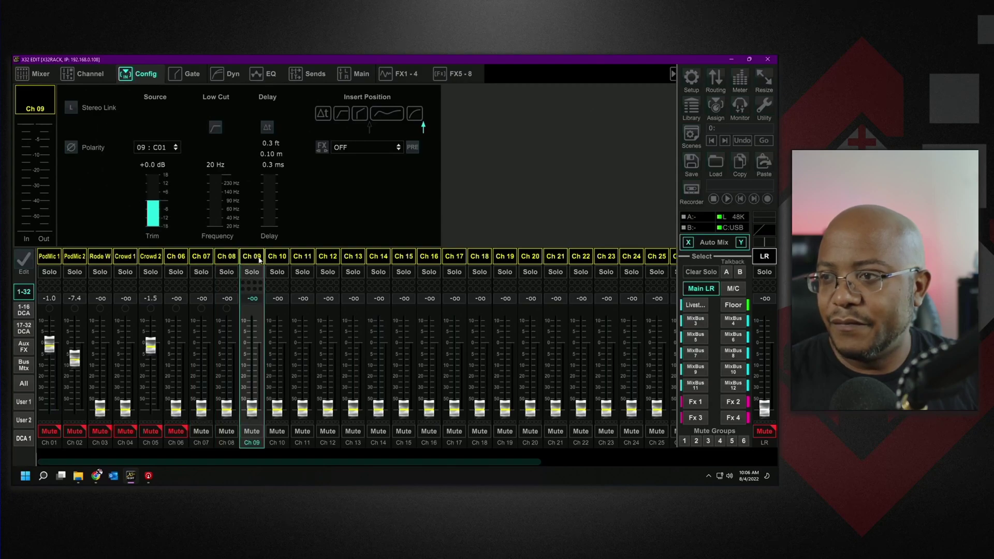
{"action": "left_click", "coordinate": [280, 260]}
{"action": "left_click", "coordinate": [252, 259]}
{"action": "left_click", "coordinate": [276, 260]}
{"action": "left_click", "coordinate": [250, 257]}
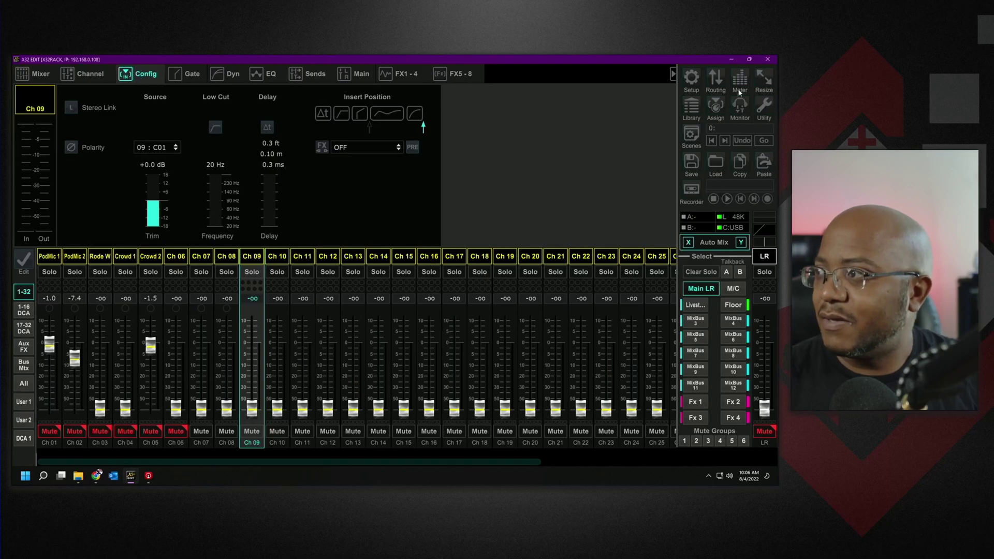
- Unpatch Inputs 9-10, feed Inputs 7-8 from Card 1 and Card 2, and close Routing
{"action": "left_click", "coordinate": [723, 84]}
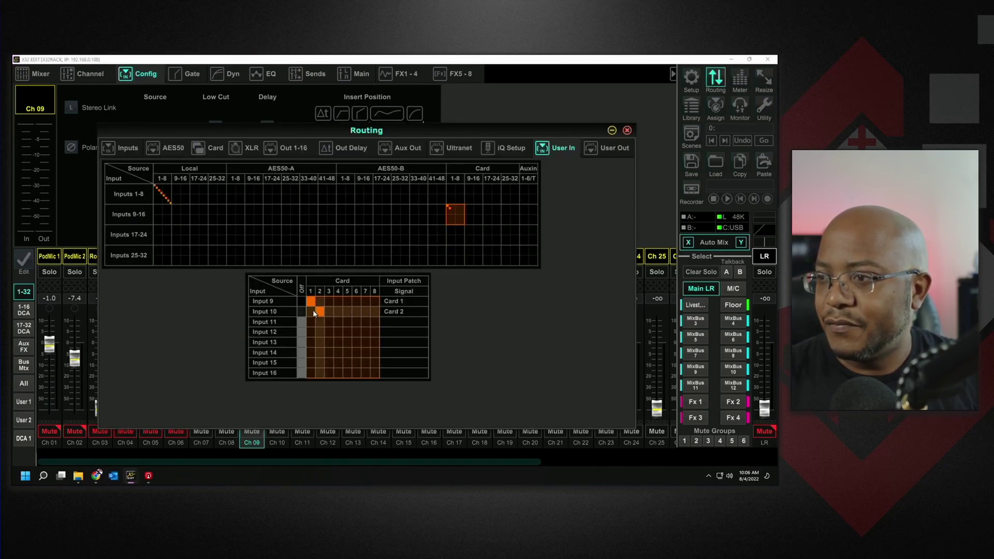
{"action": "left_click", "coordinate": [301, 302]}
{"action": "left_click", "coordinate": [301, 312]}
{"action": "left_click", "coordinate": [453, 189]}
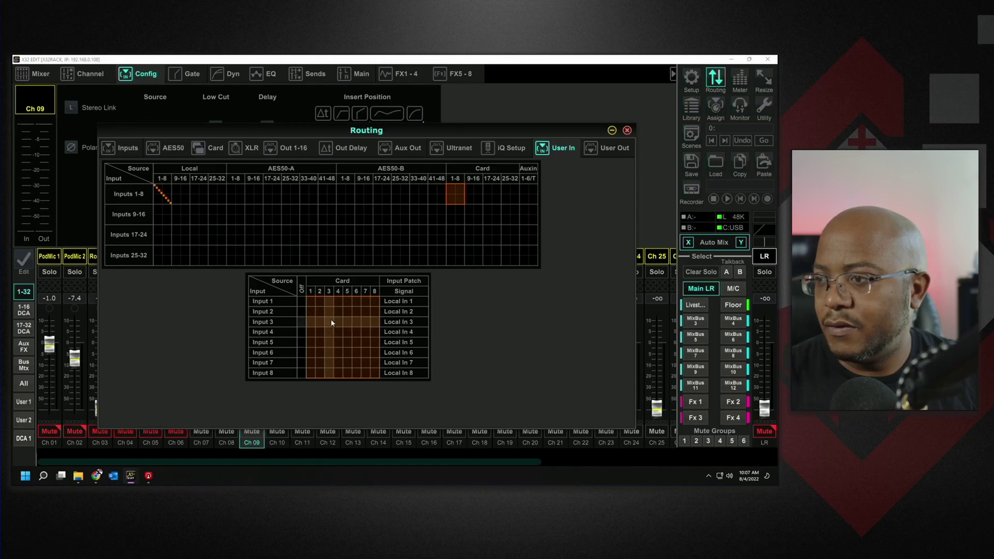
{"action": "left_click", "coordinate": [310, 363]}
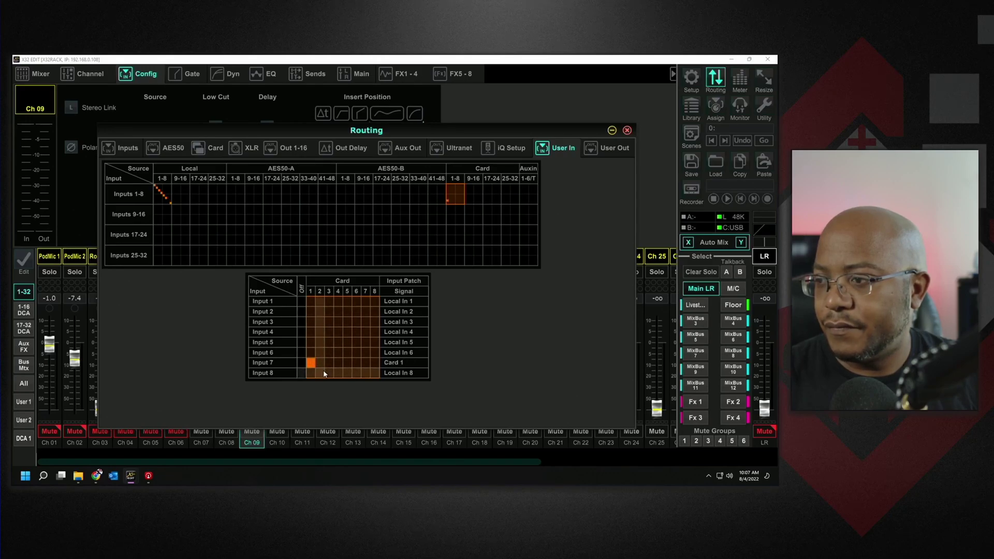
{"action": "left_click", "coordinate": [320, 373]}
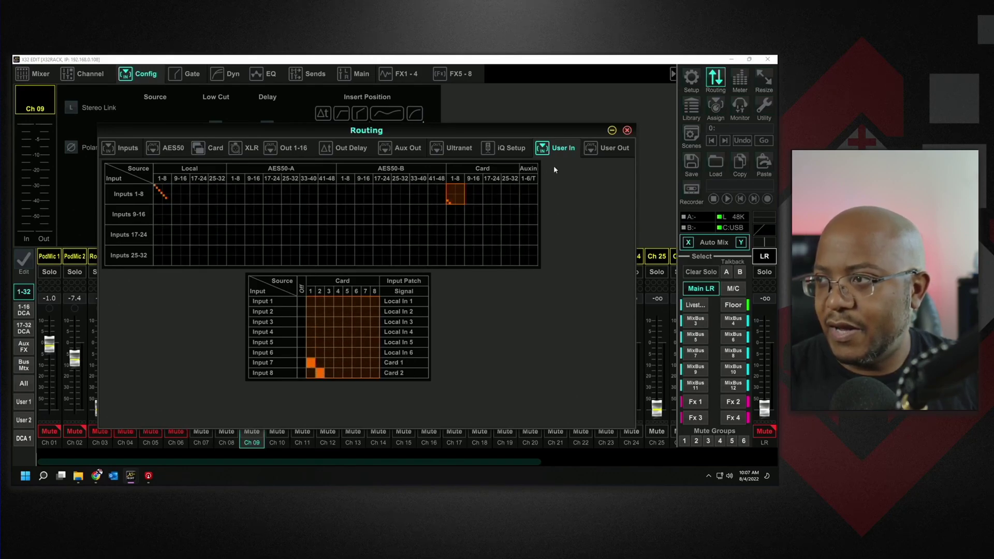
{"action": "left_click", "coordinate": [627, 130]}
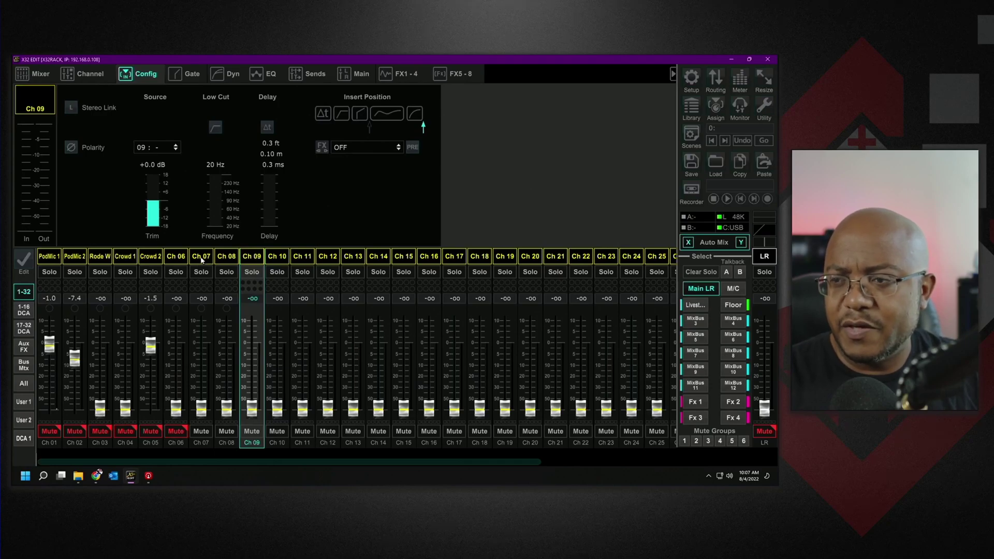
- Stereo-link Ch 07 with Ch 08 and nudge the linked pair's fader
{"action": "left_click", "coordinate": [201, 258]}
{"action": "left_click", "coordinate": [70, 107]}
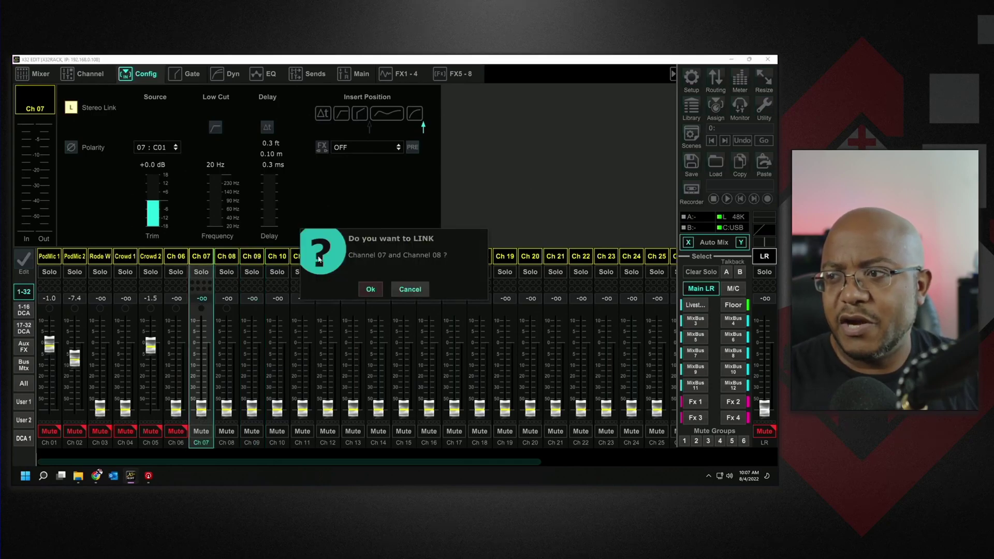
{"action": "left_click", "coordinate": [370, 290]}
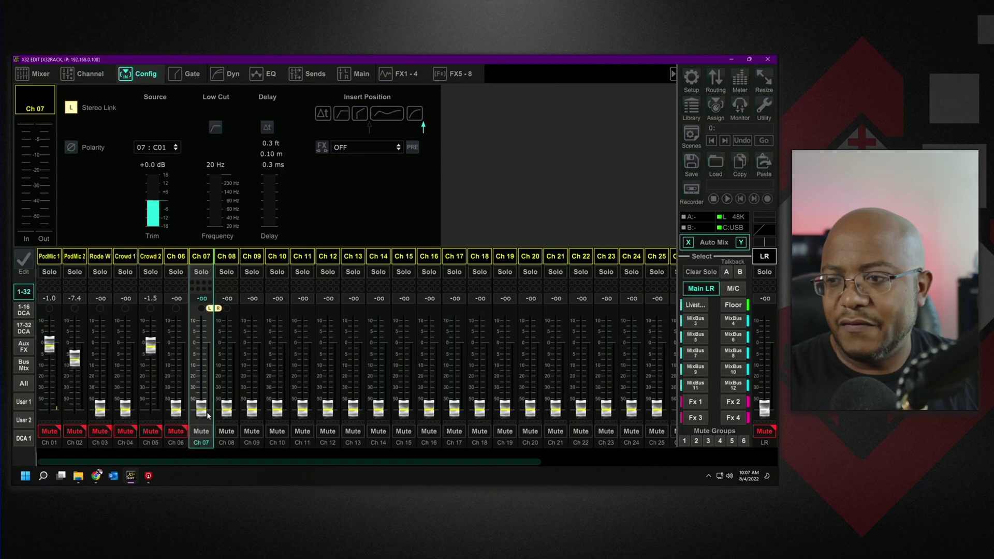
{"action": "mouse_move", "coordinate": [208, 414]}
{"action": "left_mouse_down"}
{"action": "mouse_move", "coordinate": [208, 378]}
{"action": "mouse_move", "coordinate": [209, 416]}
{"action": "left_mouse_up"}
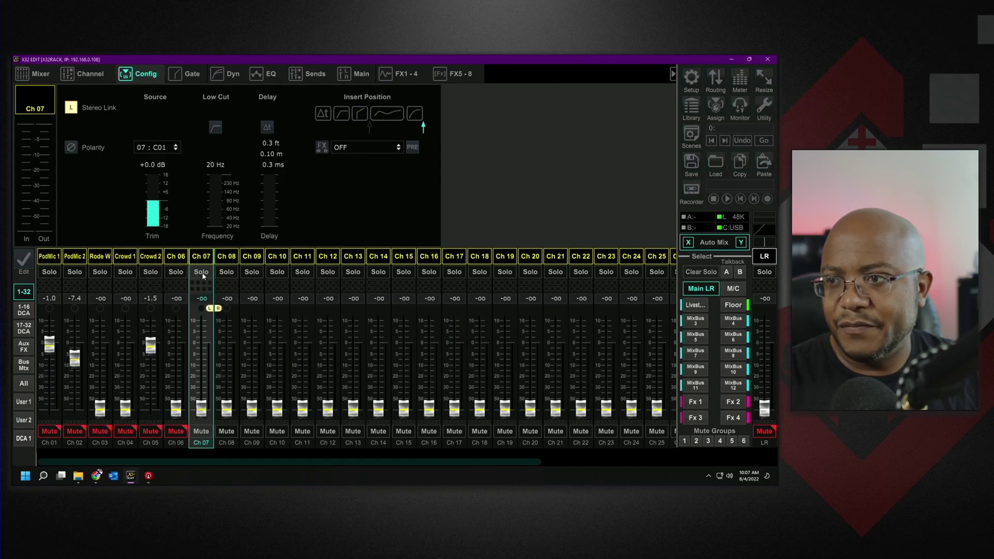
- Name Ch 07 'PC L' and bring up Ch 08's naming options for 'PC R'
{"action": "left_click", "coordinate": [207, 258]}
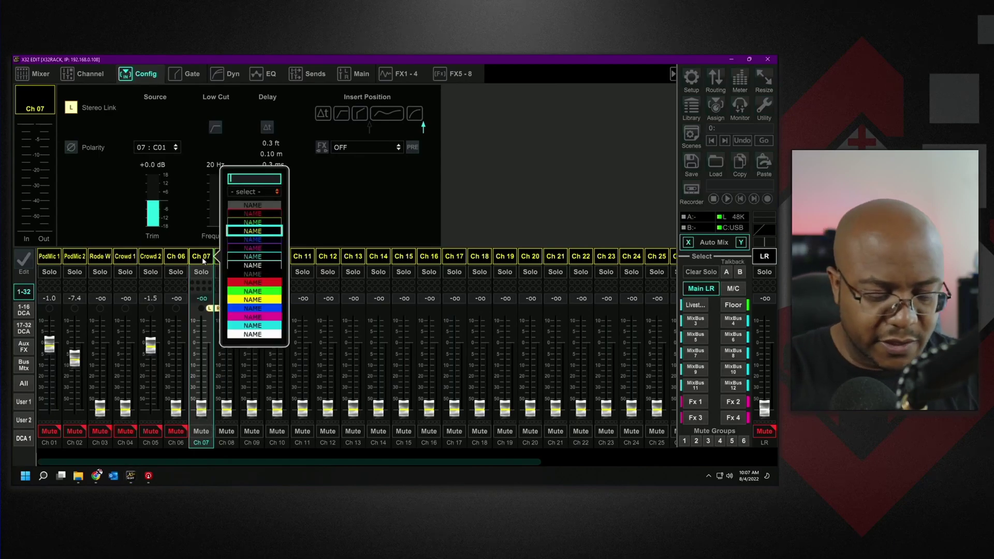
{"action": "type", "text": "PC"}
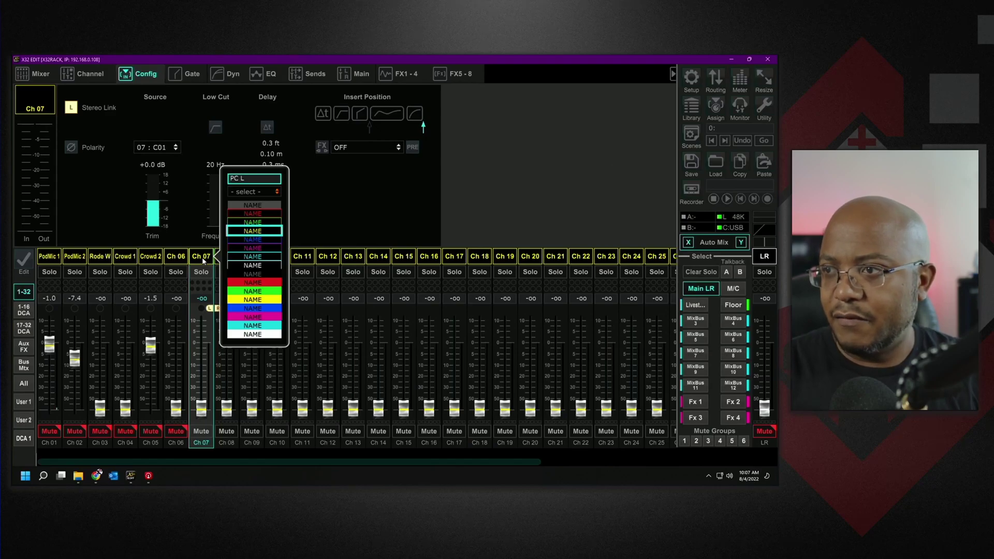
{"action": "type", "text": " L"}
{"action": "key", "text": "Return"}
{"action": "left_click", "coordinate": [221, 256]}
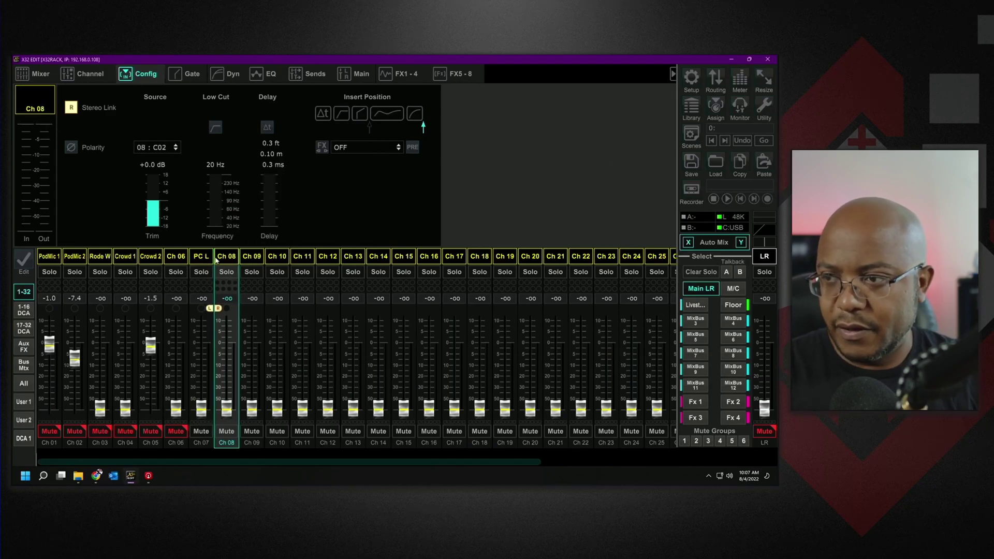
{"action": "left_click", "coordinate": [226, 259]}
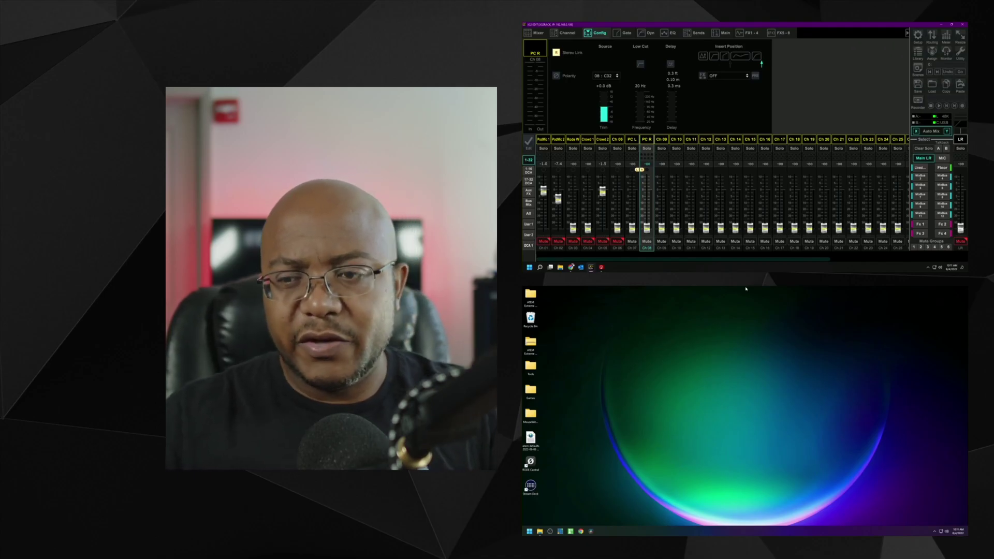
- Open the 07-09 music folder and play its first track
{"action": "left_click", "coordinate": [843, 421]}
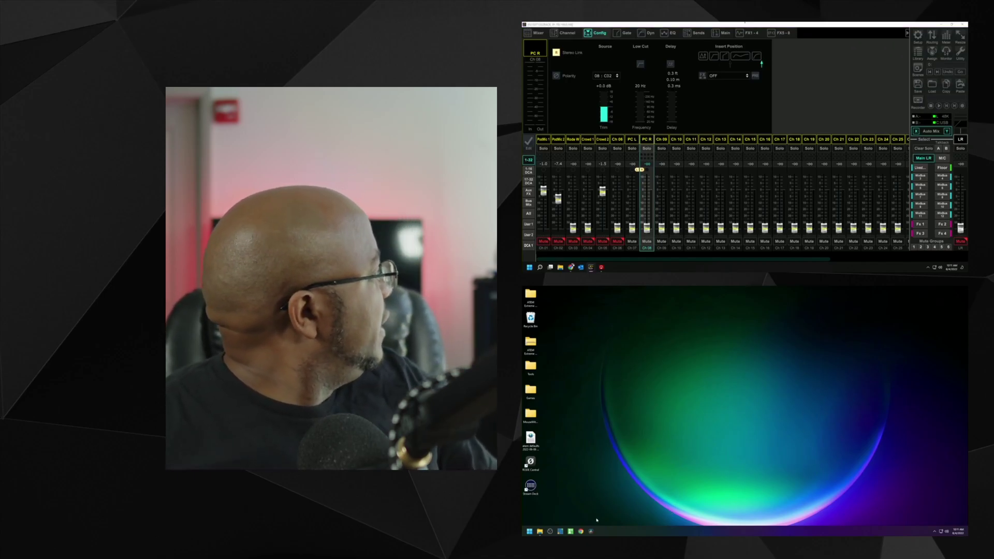
{"action": "left_click", "coordinate": [540, 532]}
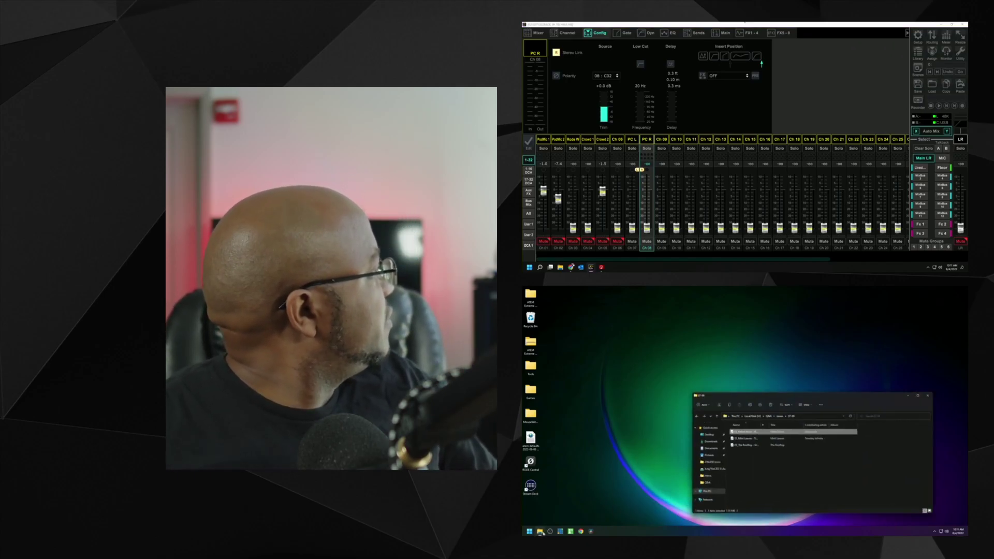
{"action": "left_click", "coordinate": [761, 425]}
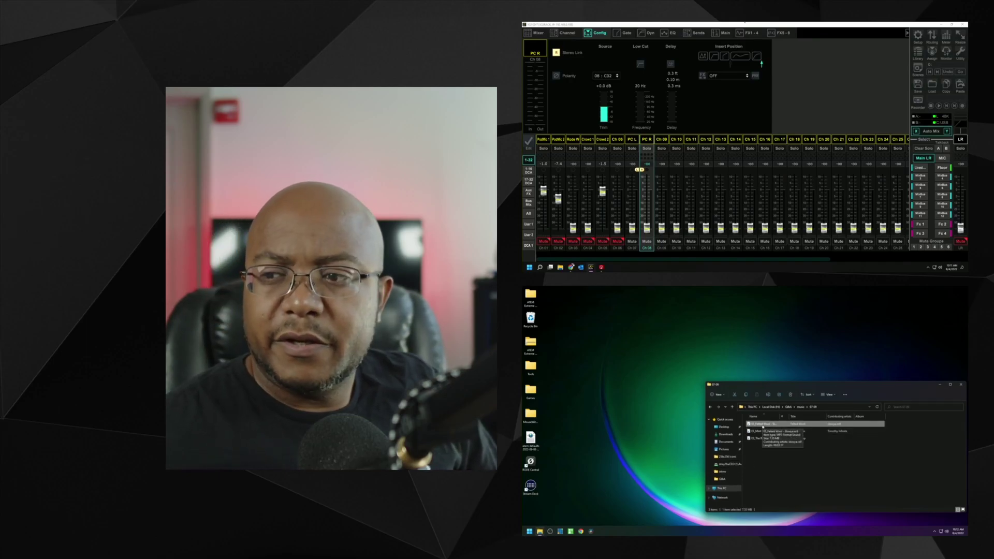
{"action": "double_click", "coordinate": [763, 426]}
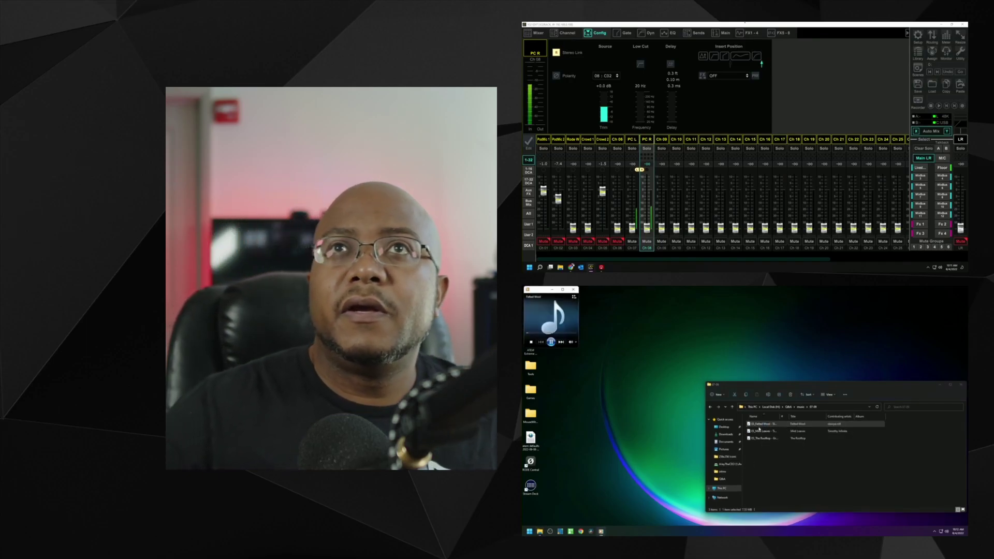
- Close the media player and bring up the first track's context menu
{"action": "left_click", "coordinate": [680, 257]}
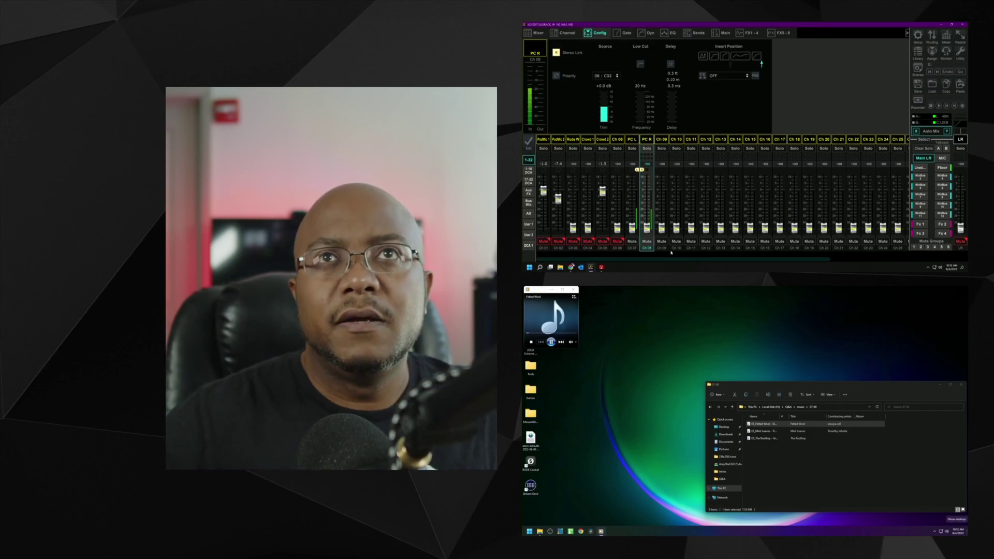
{"action": "left_click", "coordinate": [582, 292]}
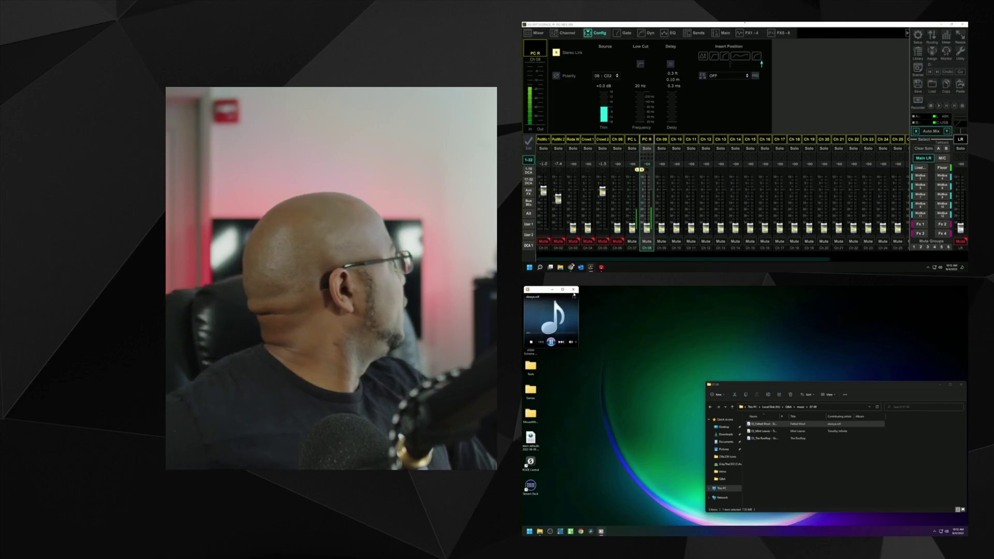
{"action": "left_click", "coordinate": [575, 291]}
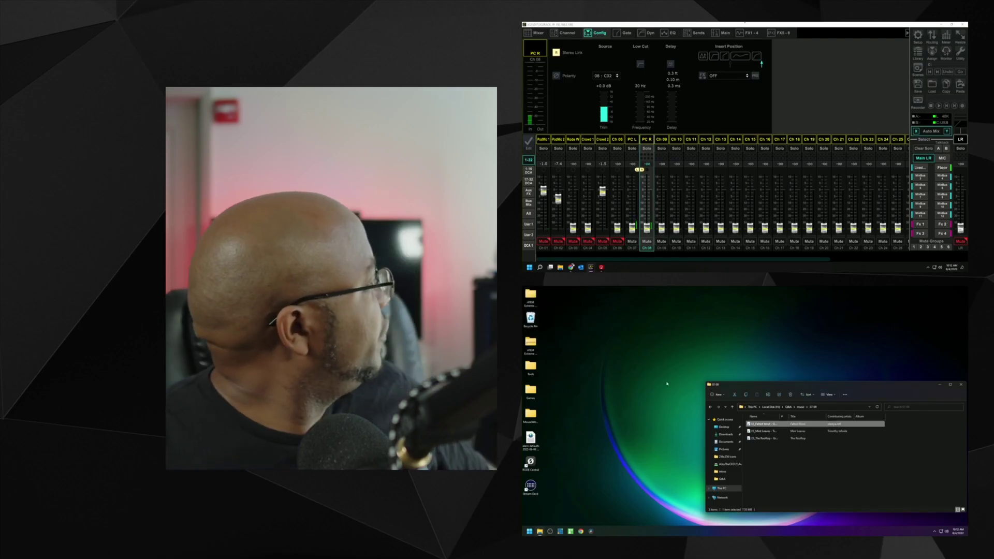
{"action": "right_click", "coordinate": [756, 426]}
- Open the first track with Groove Music and toggle pause/play on Felted Wool
{"action": "mouse_move", "coordinate": [789, 451]}
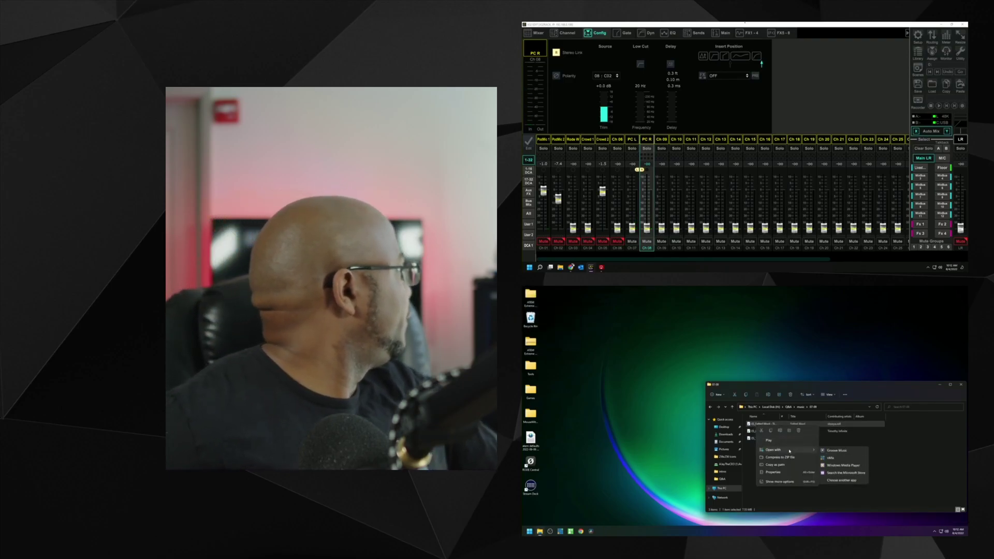
{"action": "left_click", "coordinate": [825, 450]}
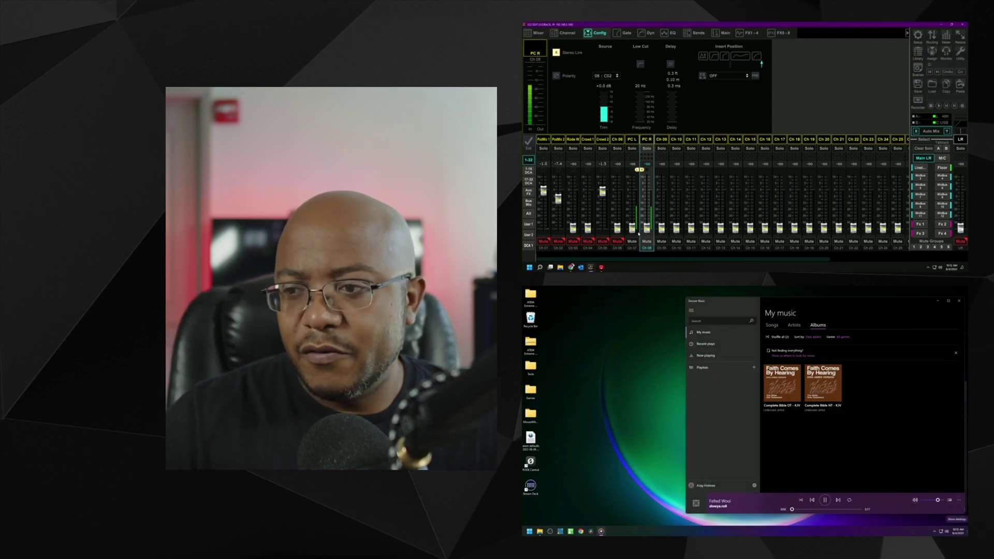
{"action": "left_click", "coordinate": [827, 500]}
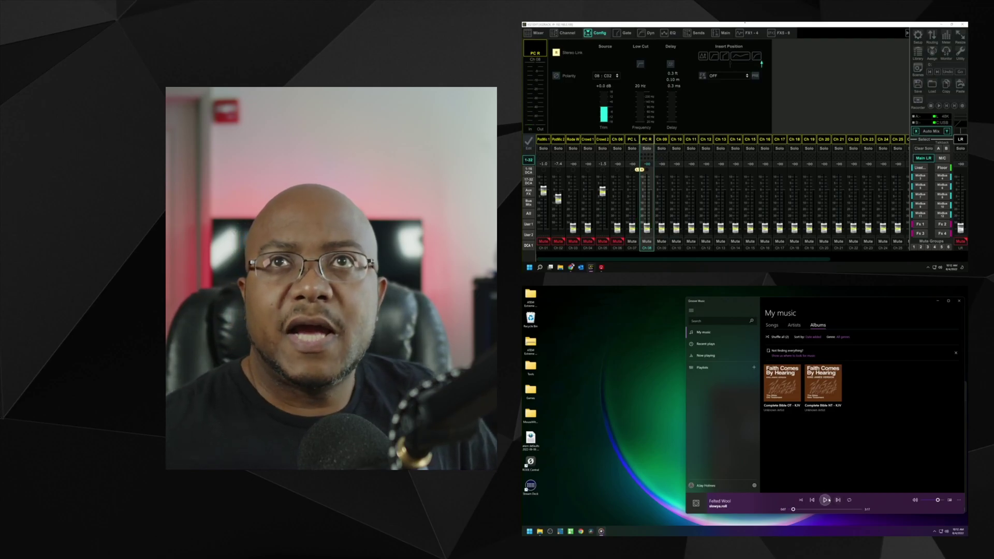
{"action": "left_click", "coordinate": [826, 500]}
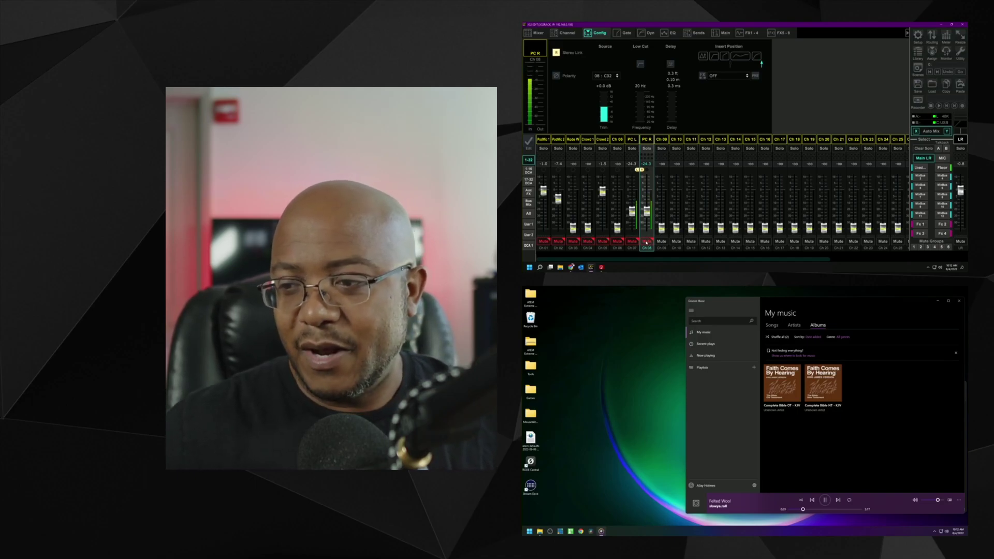
- Turn off Mute on the linked PC L/PC R pair, checking the music player in between
{"action": "left_click", "coordinate": [647, 242]}
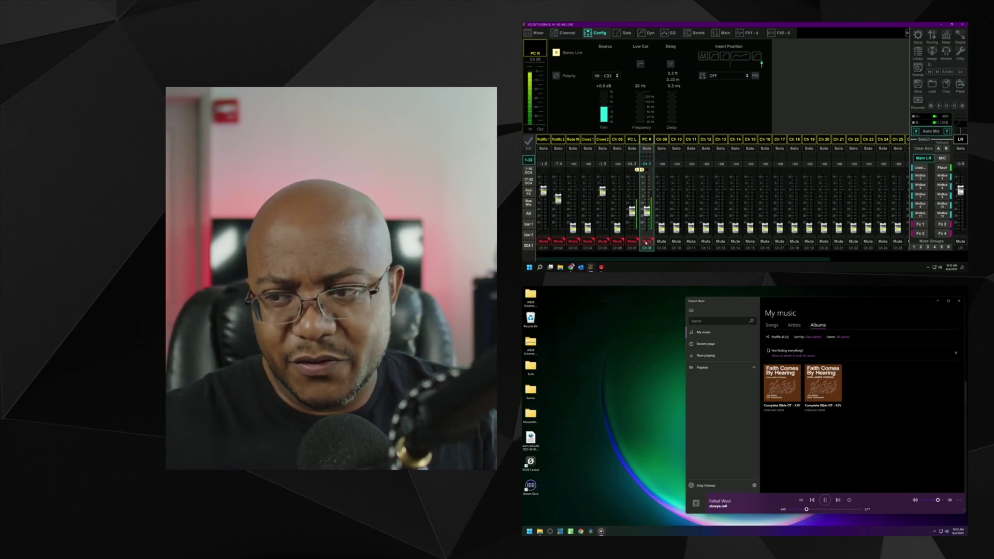
{"action": "left_click", "coordinate": [646, 243]}
{"action": "left_click", "coordinate": [861, 492]}
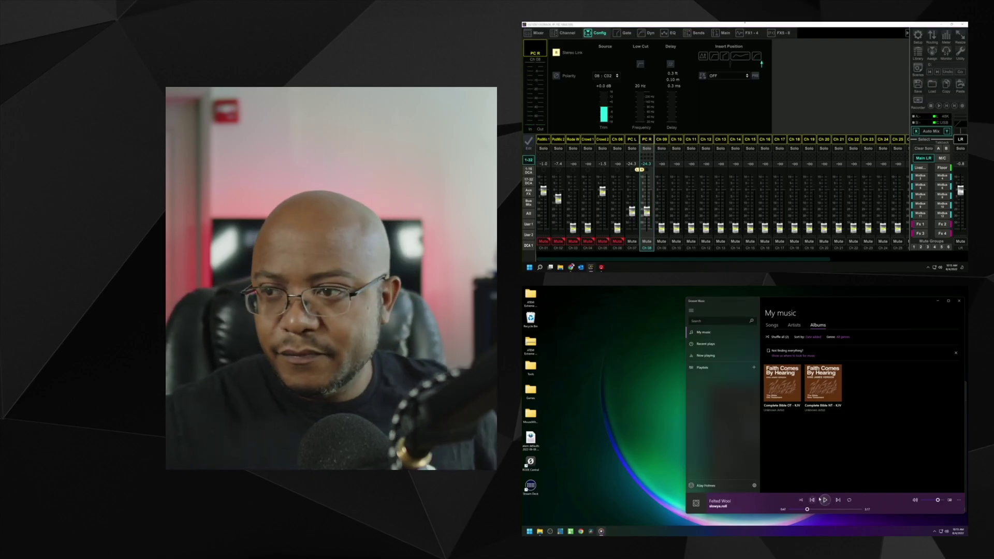
{"action": "key", "text": "alt+Tab"}
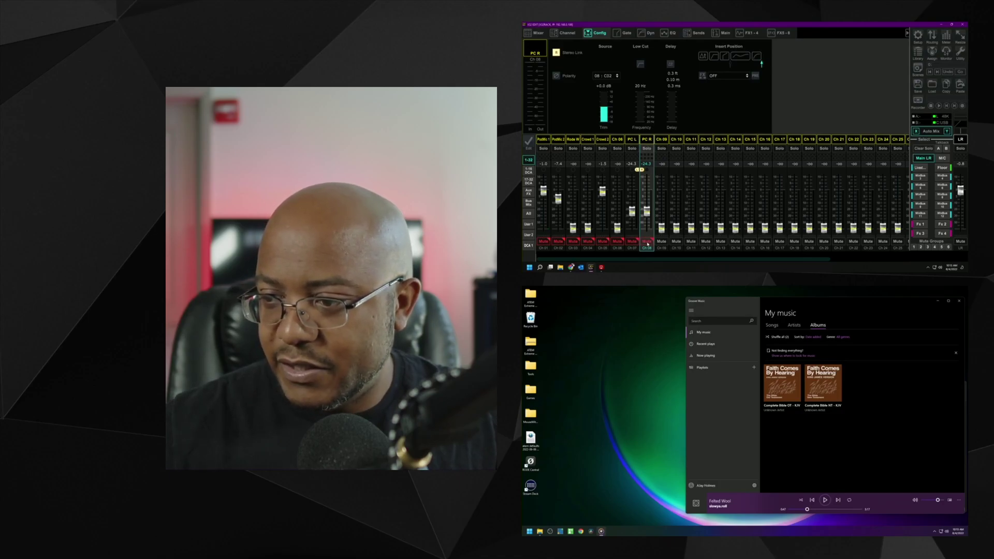
{"action": "left_click", "coordinate": [647, 241]}
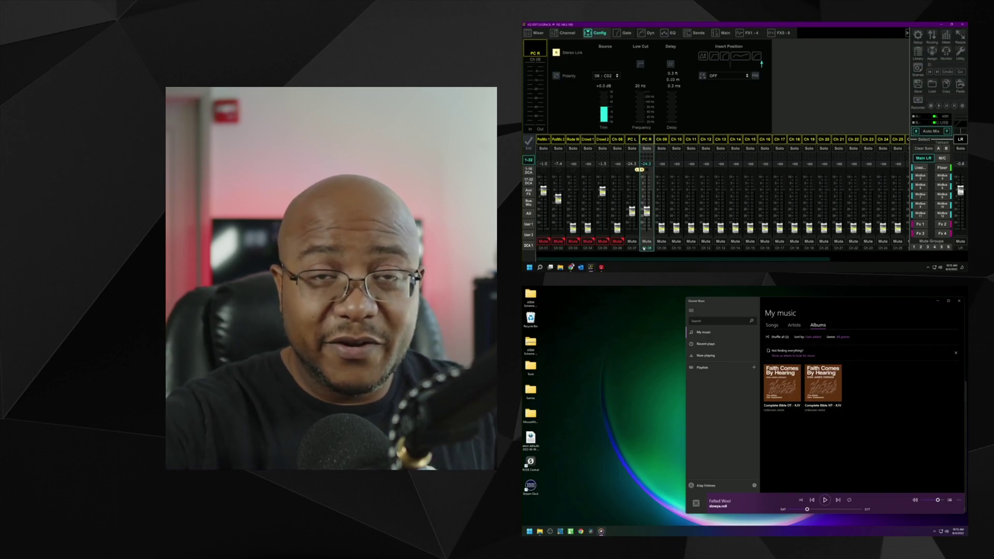